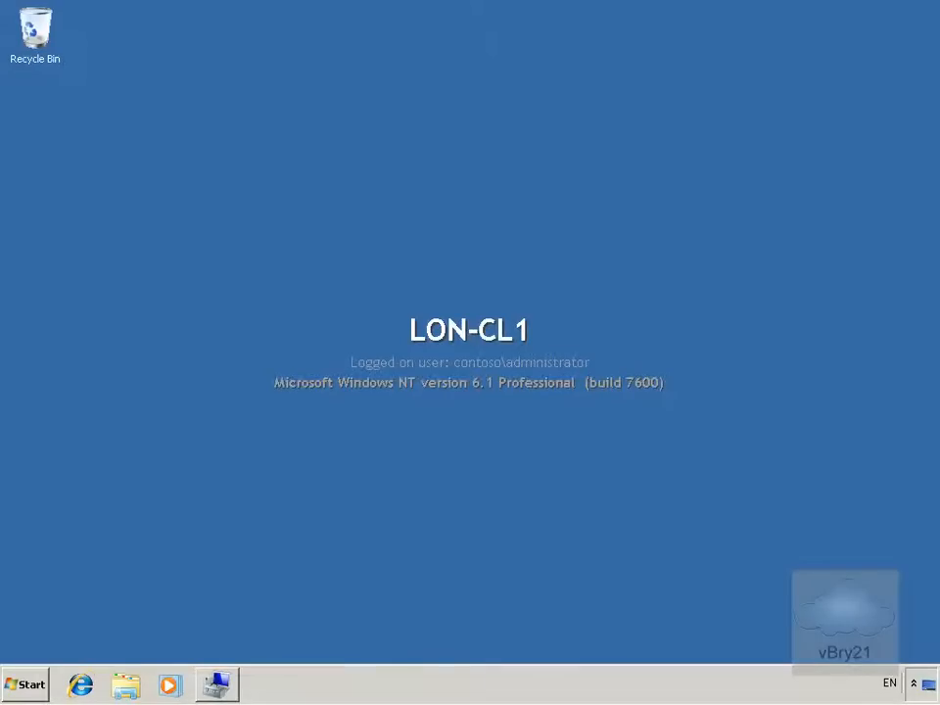
In Computer Management, start a new 100 MB simple volume in Disk 2's unallocated space and accept drive letter F.
left_click(233, 680)
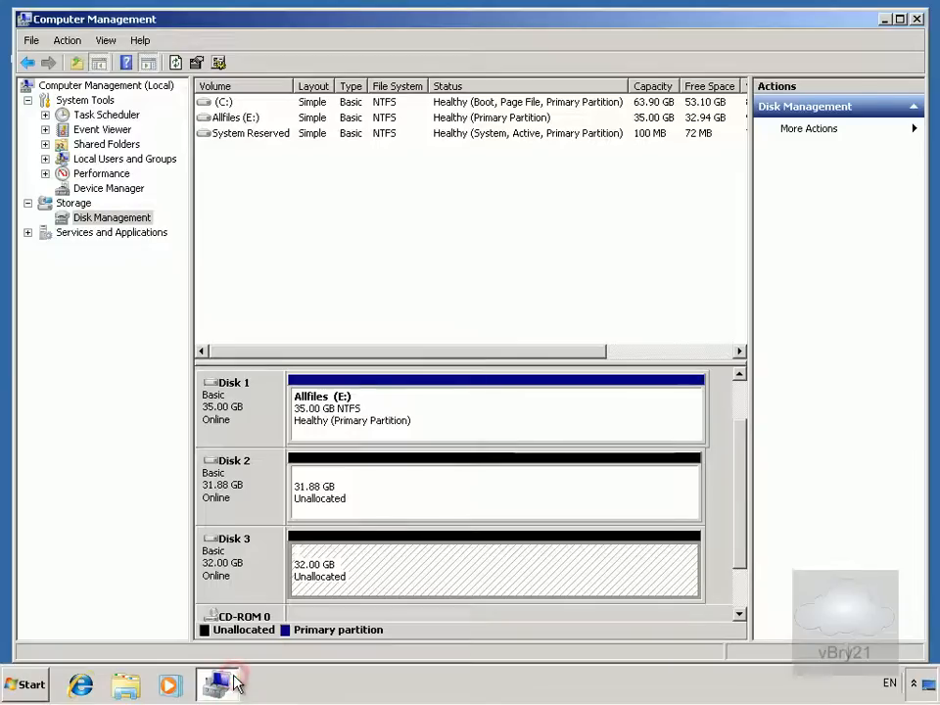
right_click(336, 503)
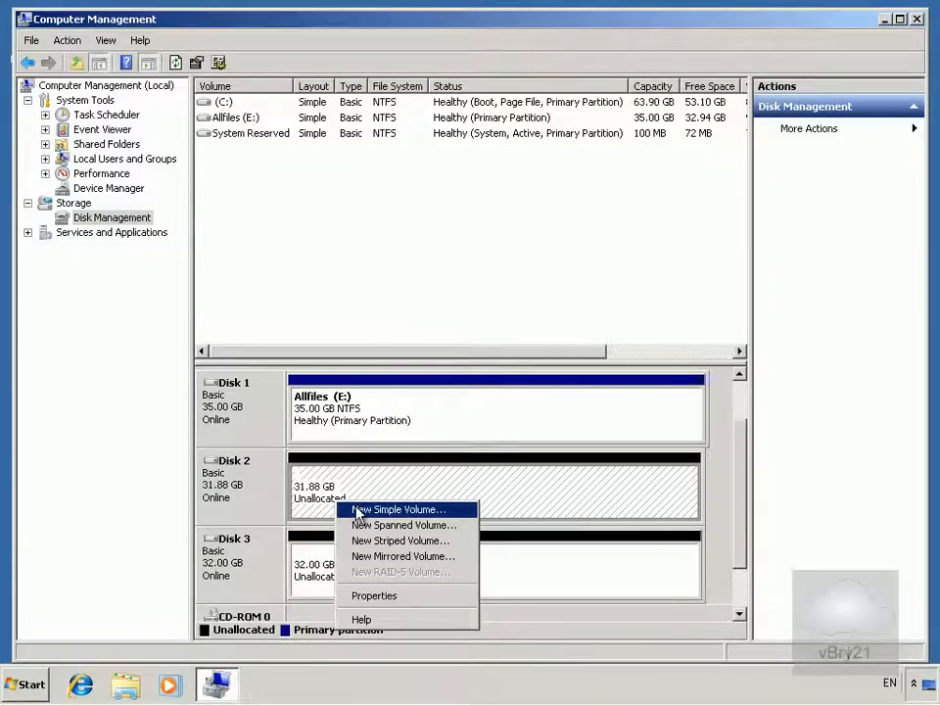
left_click(358, 511)
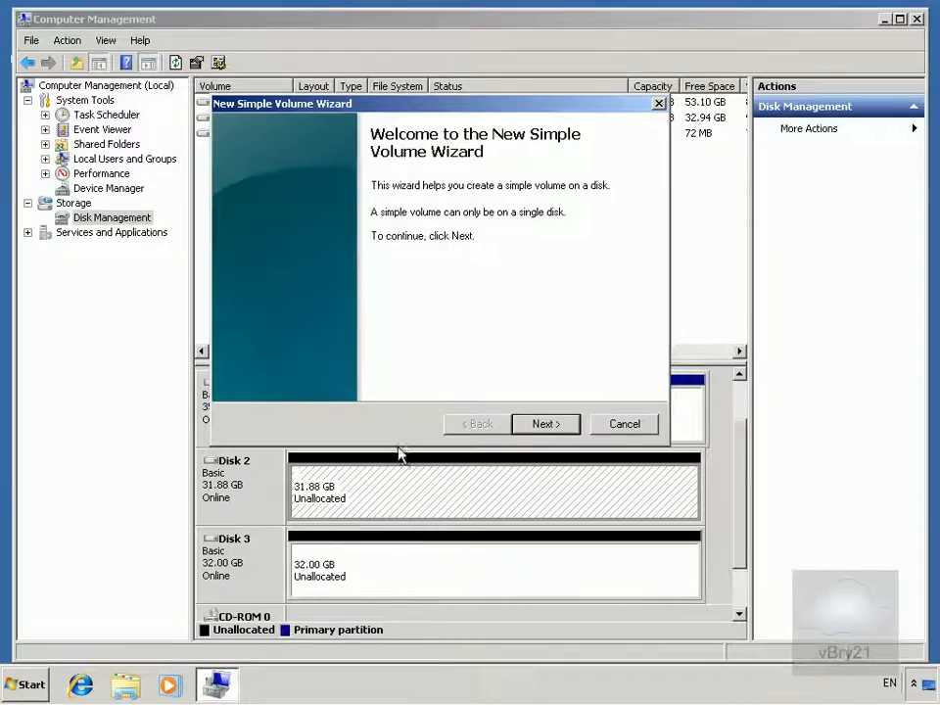
left_click(525, 423)
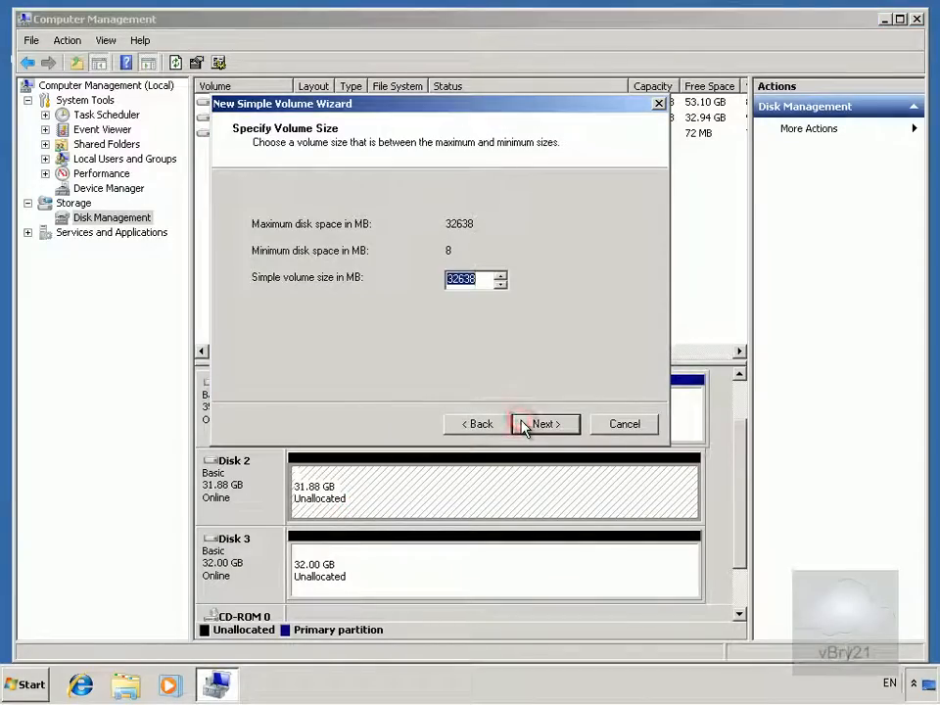
type("100")
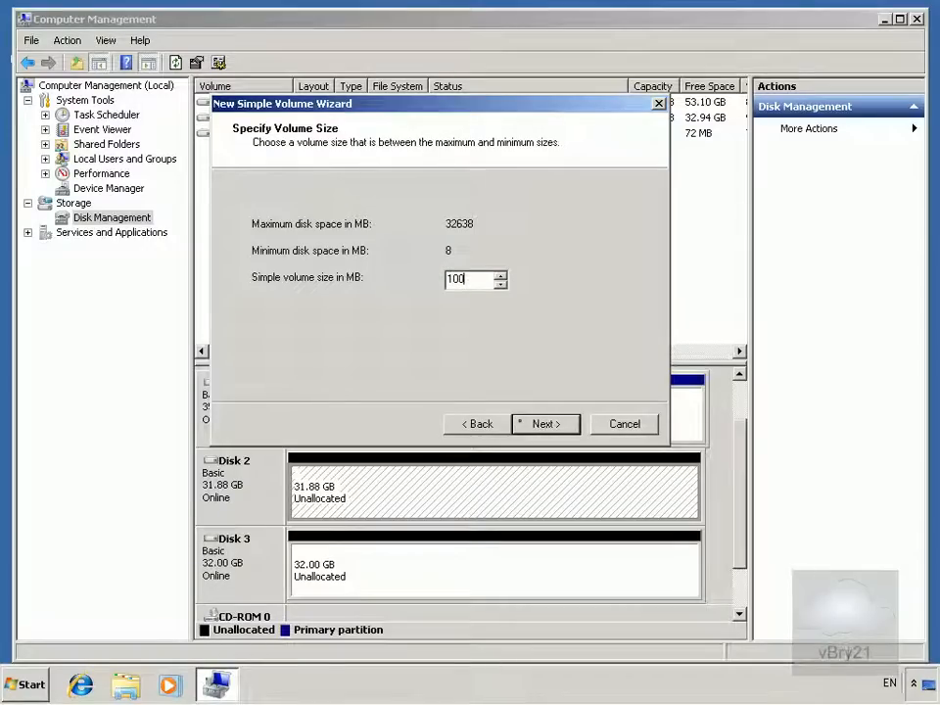
left_click(533, 428)
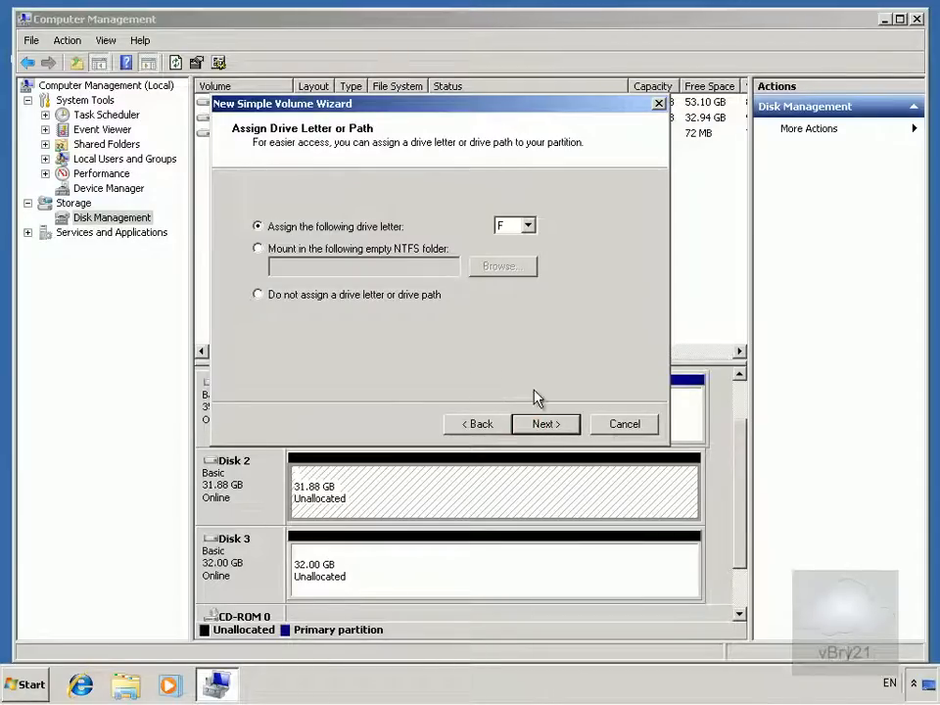
left_click(556, 427)
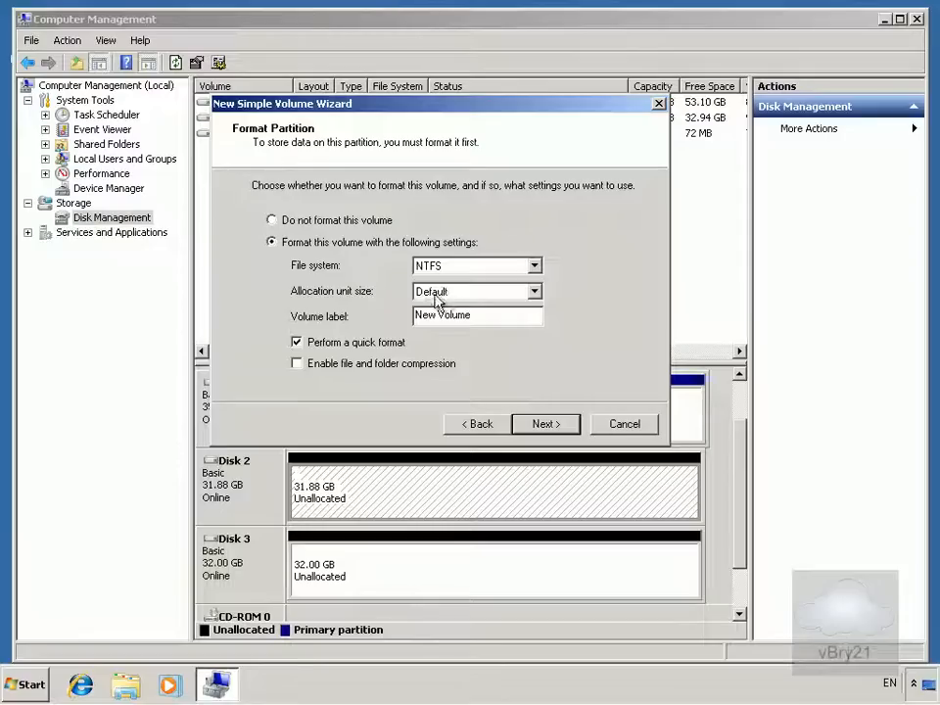
Label the new volume SimpleVolume1, keep the NTFS quick format settings, and finish creating it on Disk 2.
left_click_drag(469, 314, 406, 321)
type("Simp")
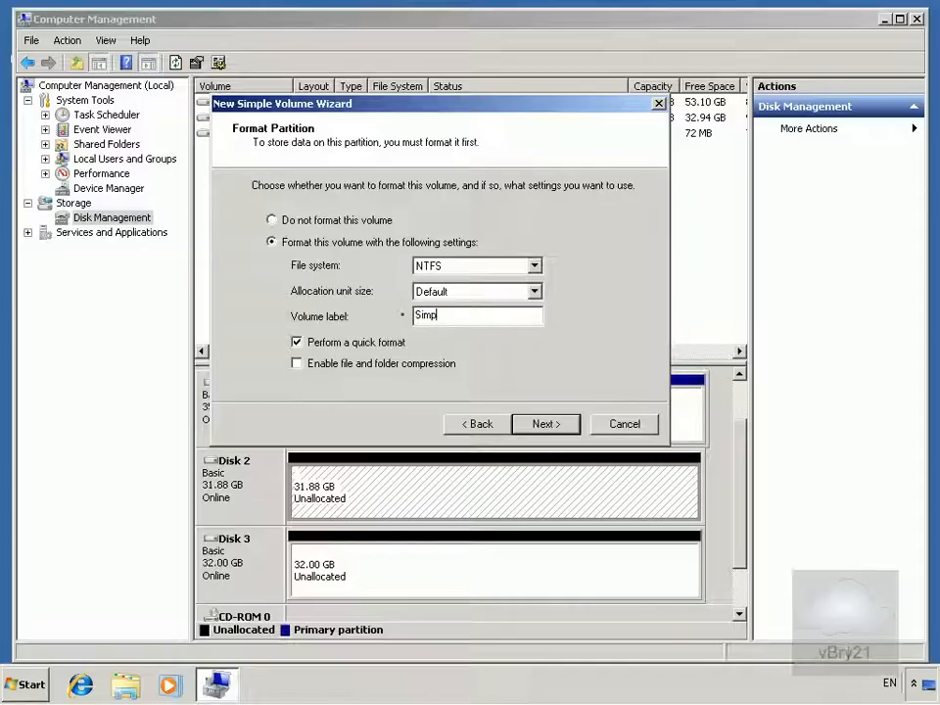
type("leVolume1")
left_click(528, 426)
left_click(528, 426)
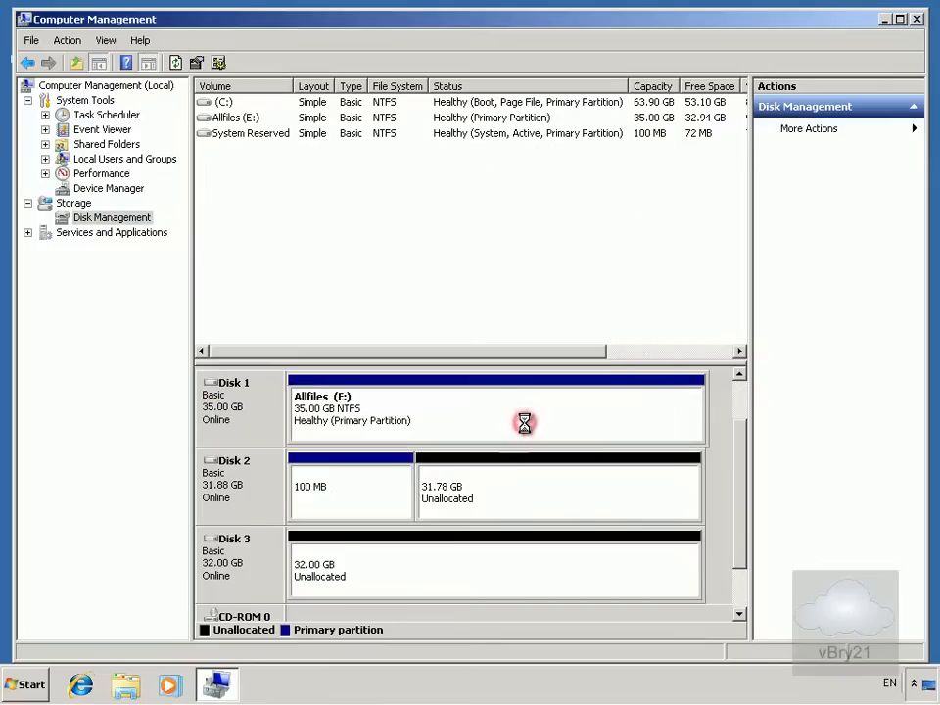
left_click(402, 501)
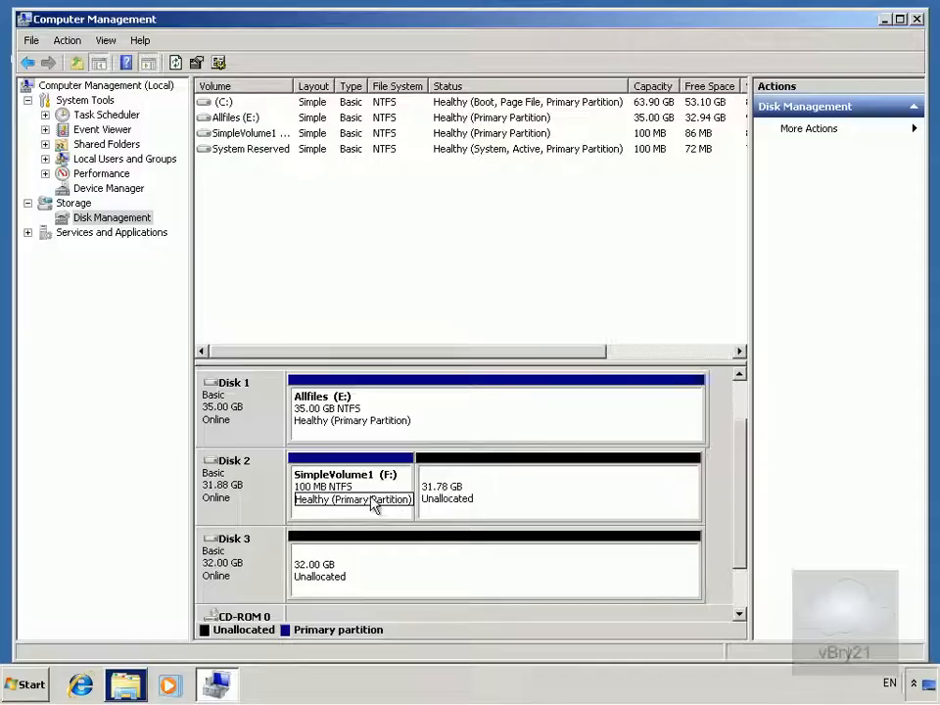
Clear the Computer Management and AutoPlay windows off the desktop and run Command Prompt as administrator.
left_click(884, 19)
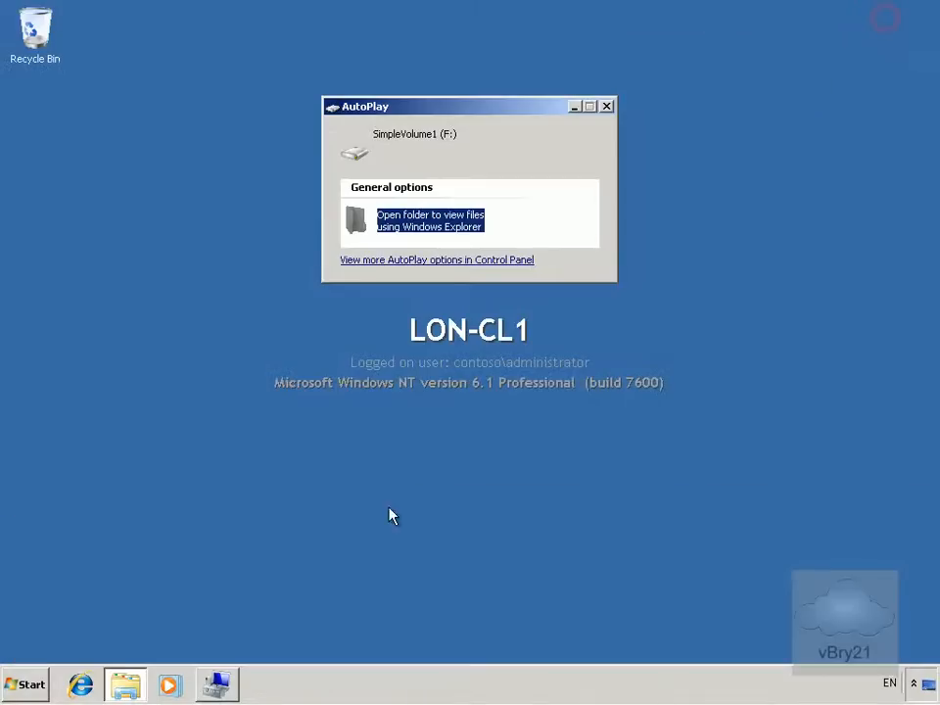
left_click(606, 106)
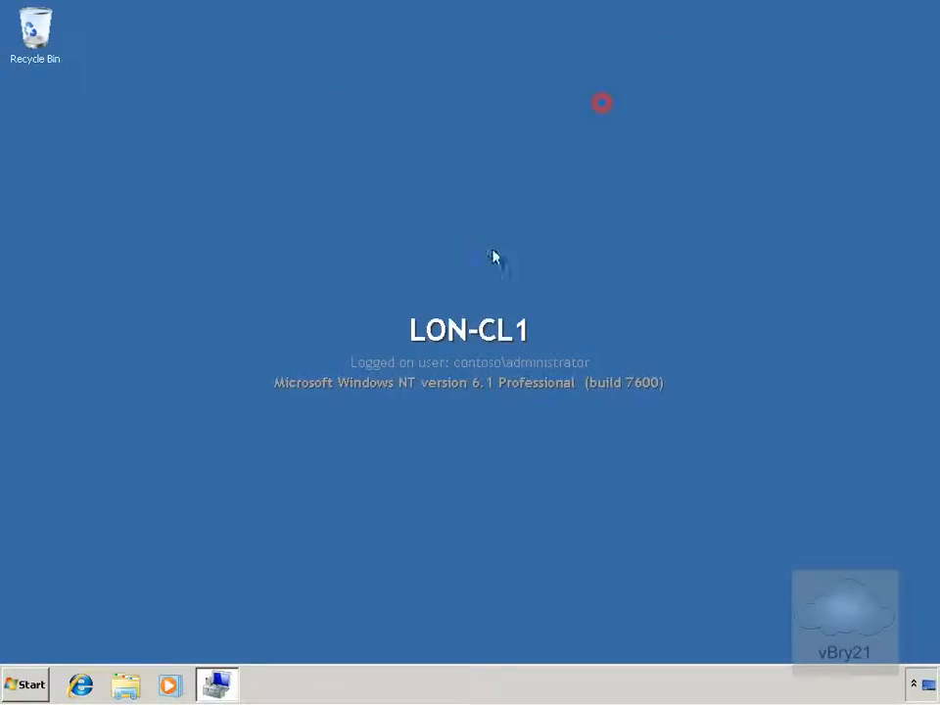
left_click(39, 683)
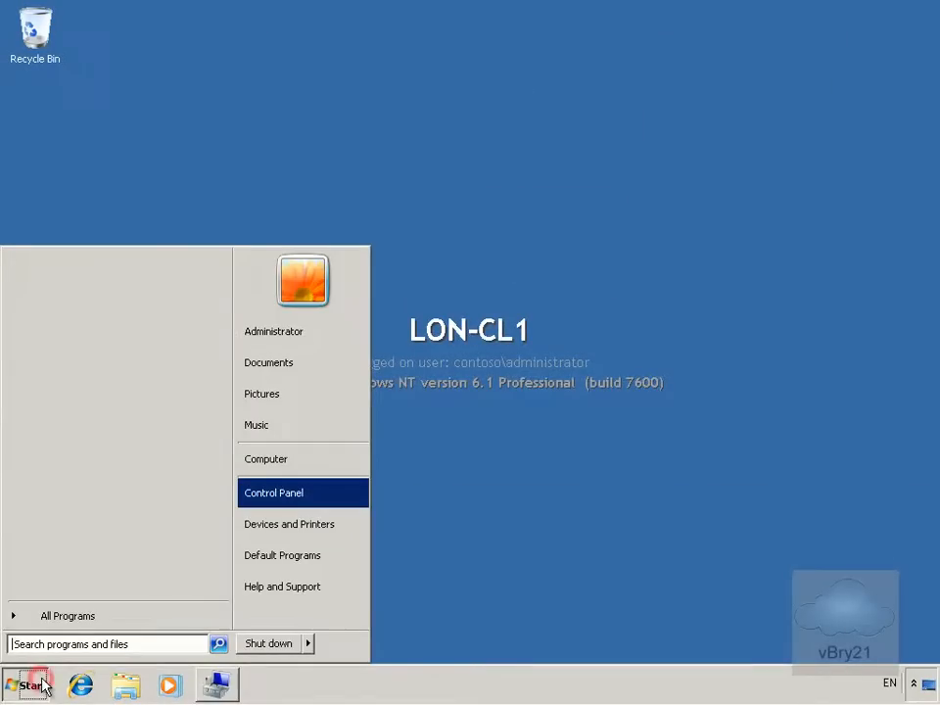
left_click(73, 628)
left_click(62, 424)
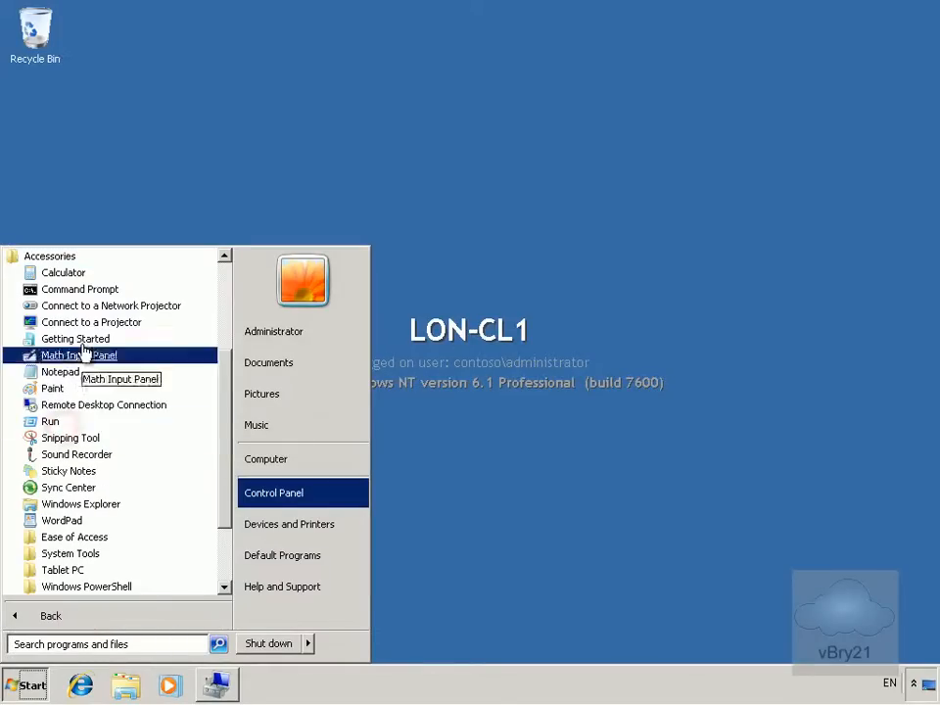
right_click(78, 290)
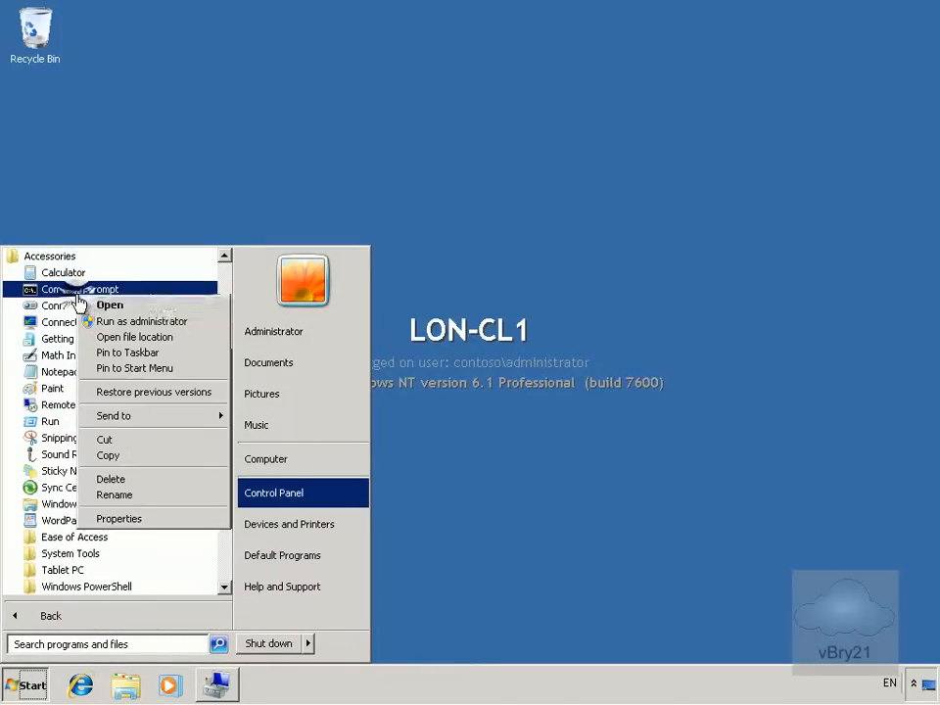
left_click(147, 318)
left_click_drag(444, 73, 456, 71)
left_click(437, 181)
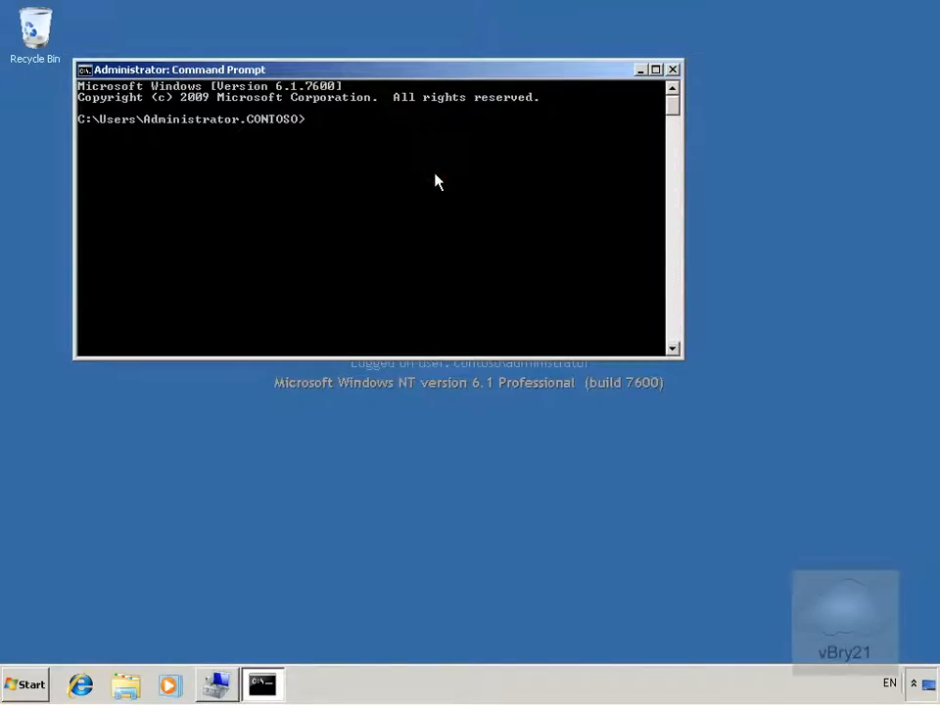
Start diskpart in the command window and list the computer's disks.
type("diskpart")
key("Return")
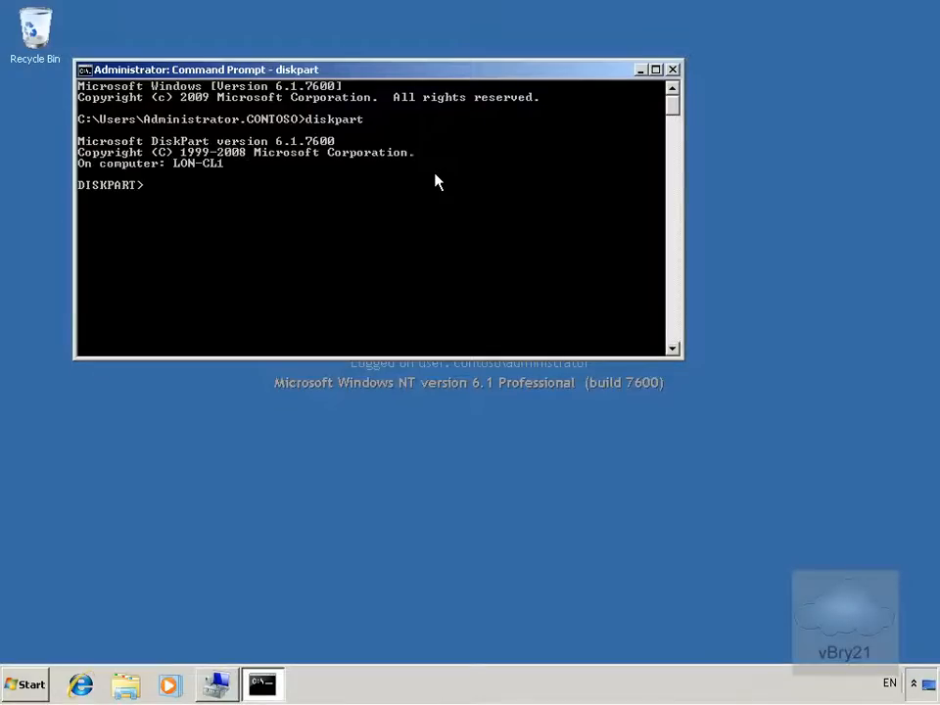
type("list disk")
key("Return")
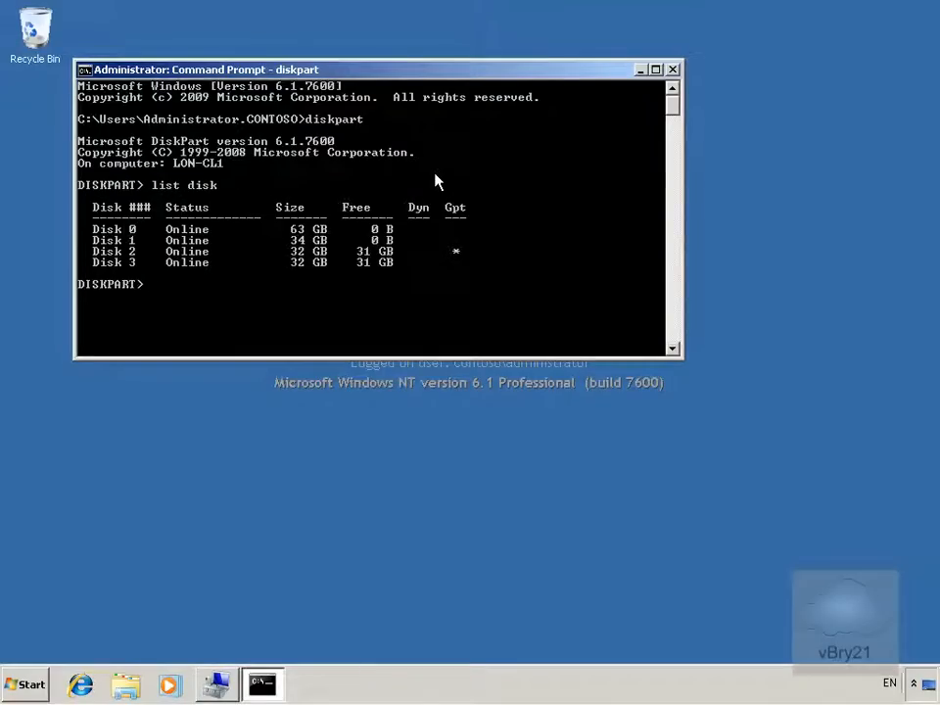
Select disk 3 in DiskPart and create a primary partition on it with size=100.
type("select disk 3")
key("Return")
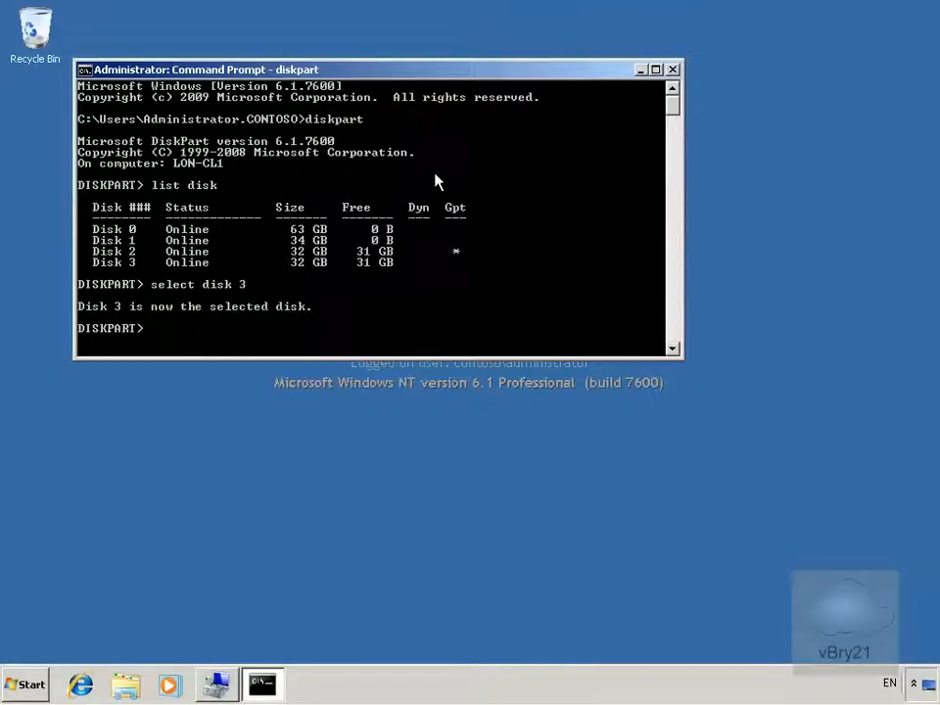
type("create partition")
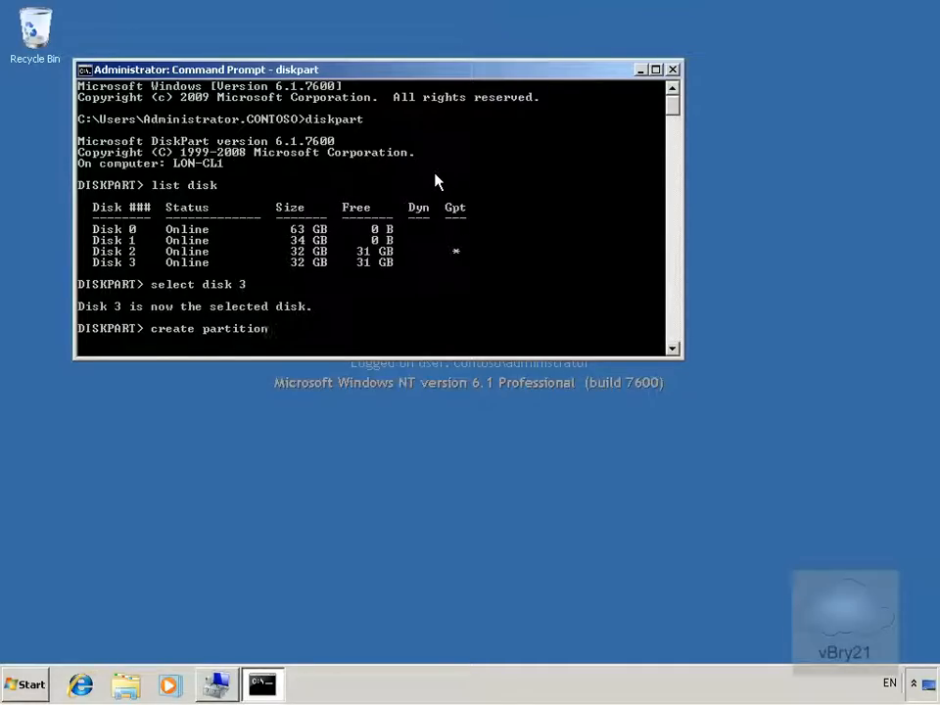
type(" primary size=100")
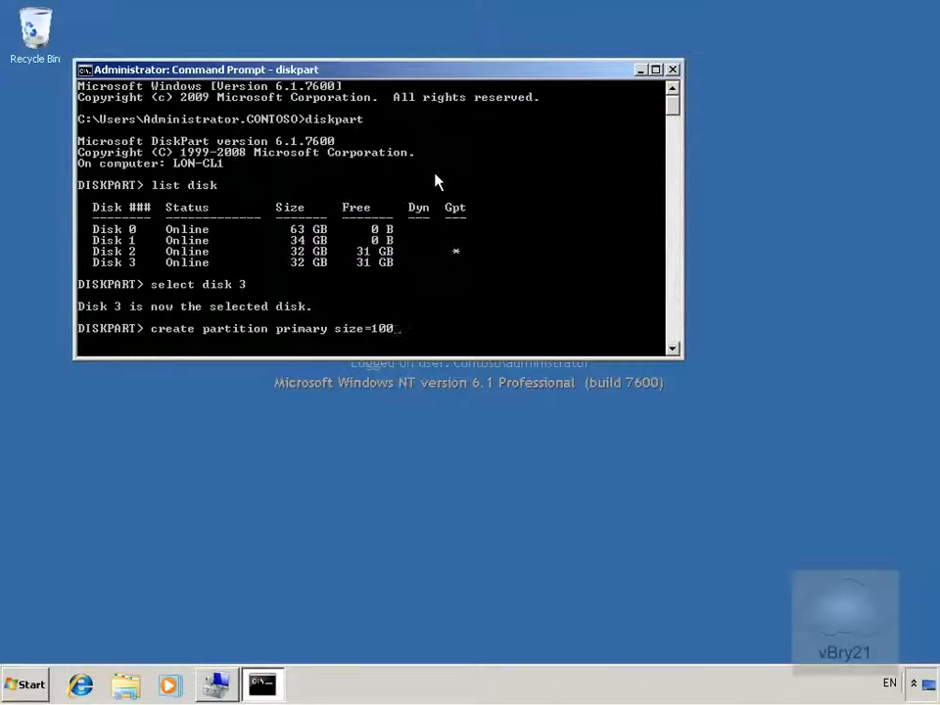
key("Return")
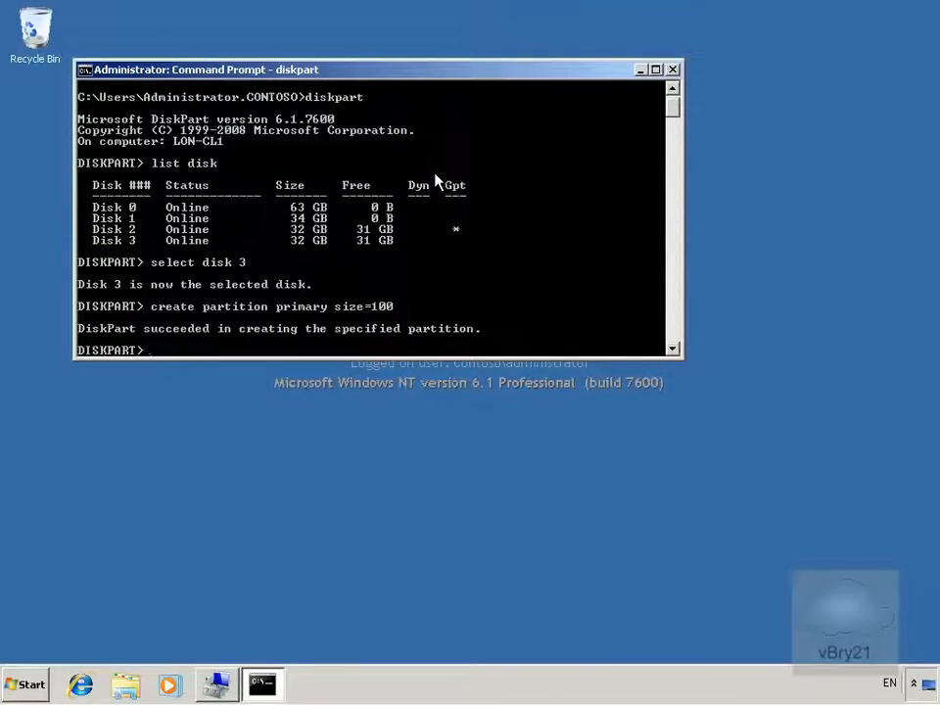
List the partitions on the selected disk and select partition 1.
type("list partition")
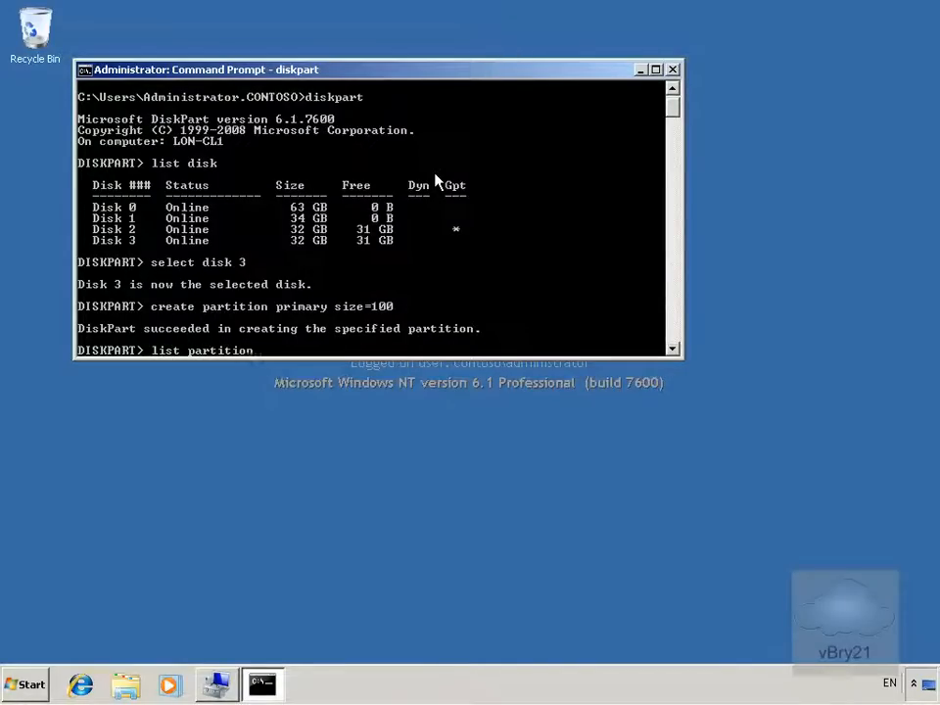
key("Return")
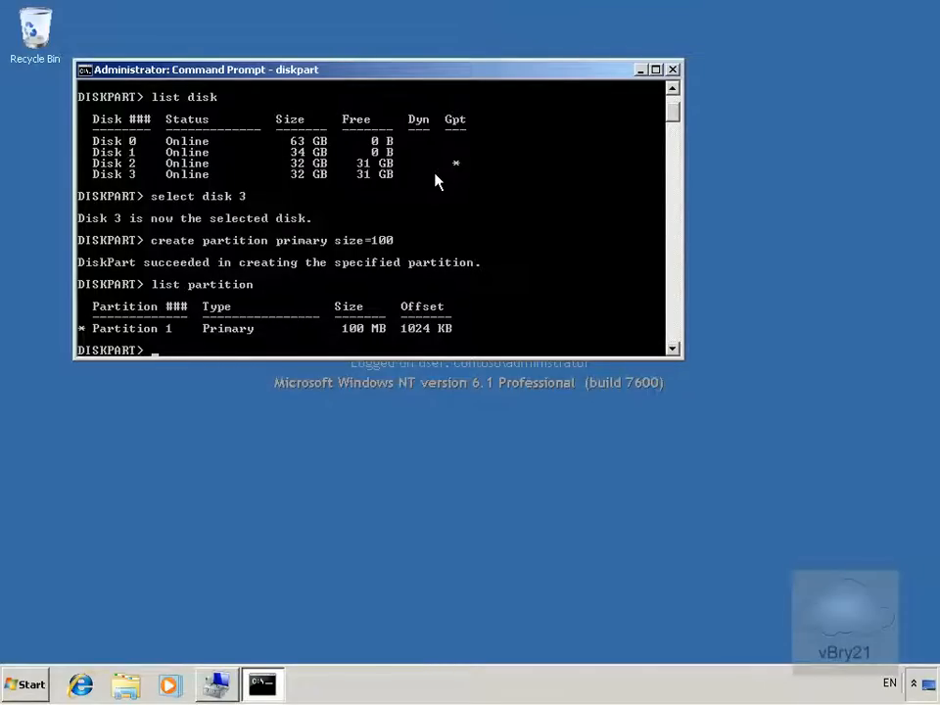
type("select part")
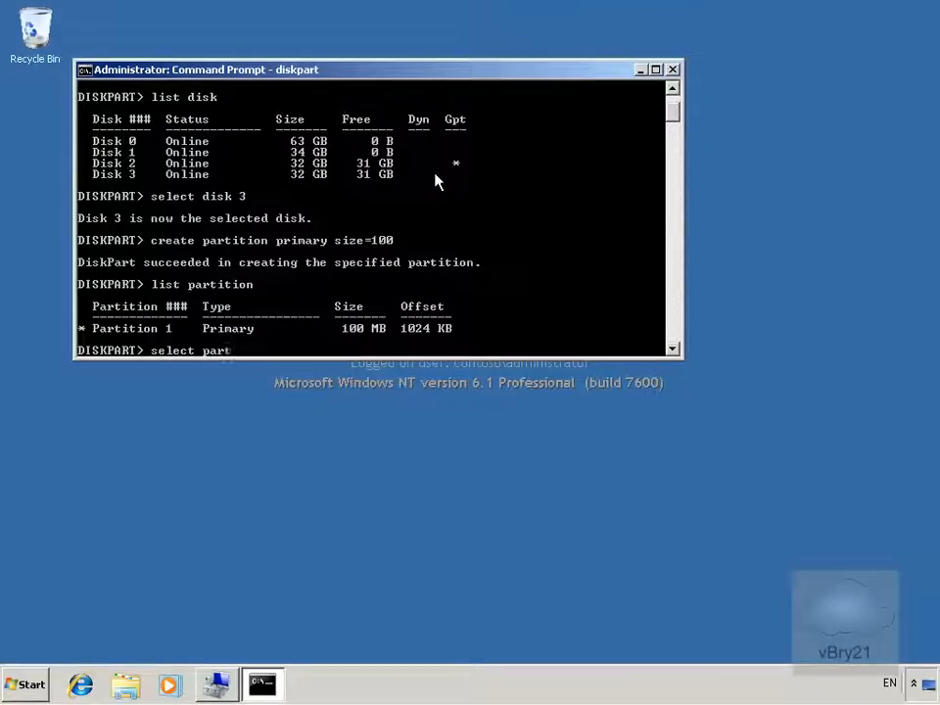
type("ition 1")
key("Return")
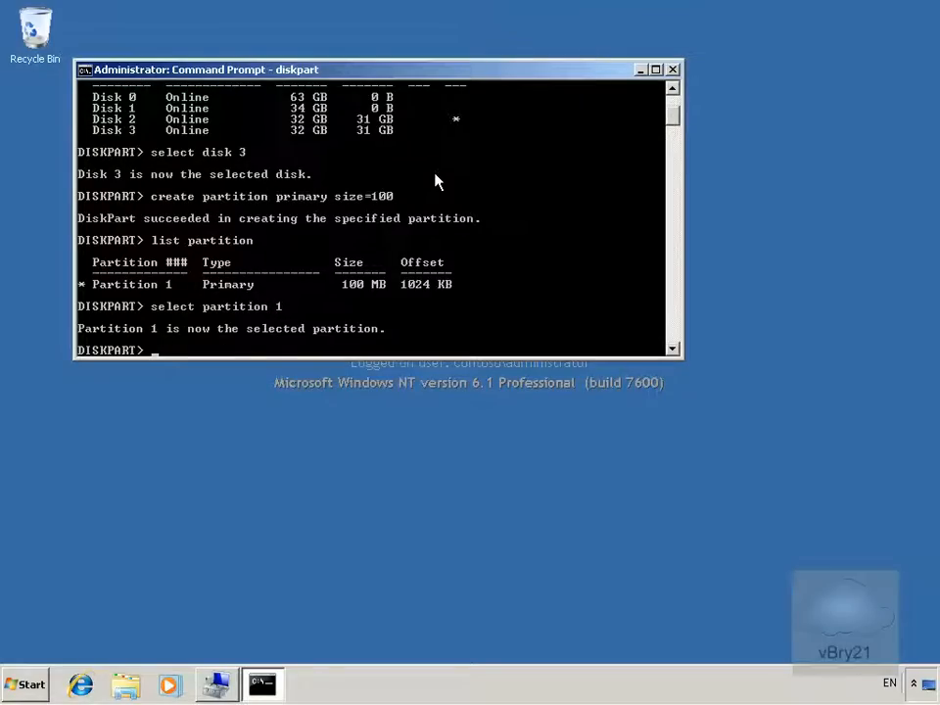
Quick-format the selected partition as NTFS with the label simple2 and assign it a drive letter.
type("format fs=ntfs label")
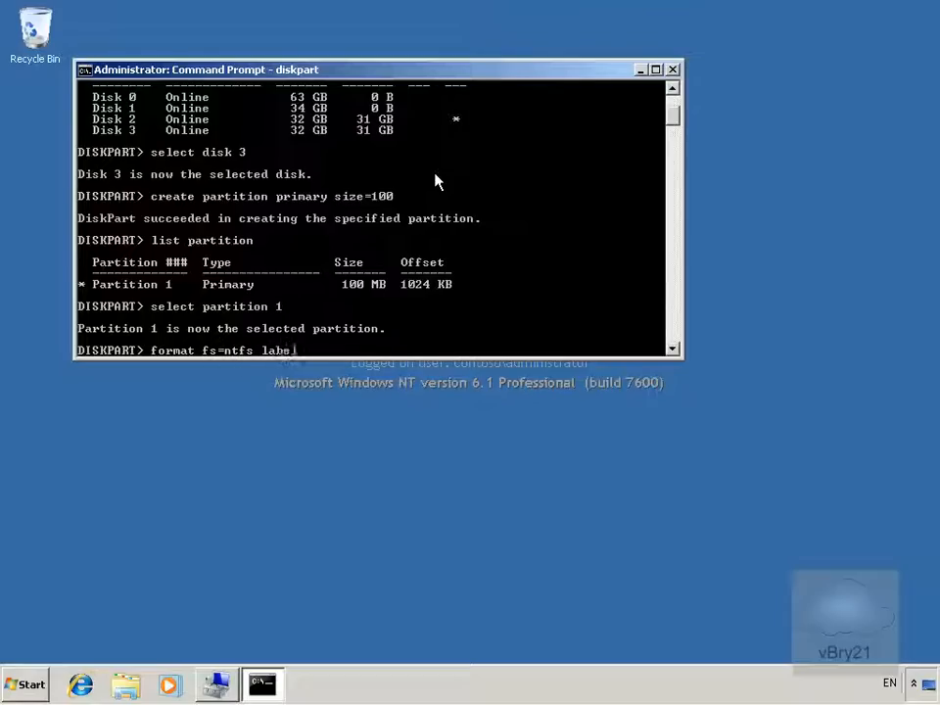
type("=")
type("simple2 quick")
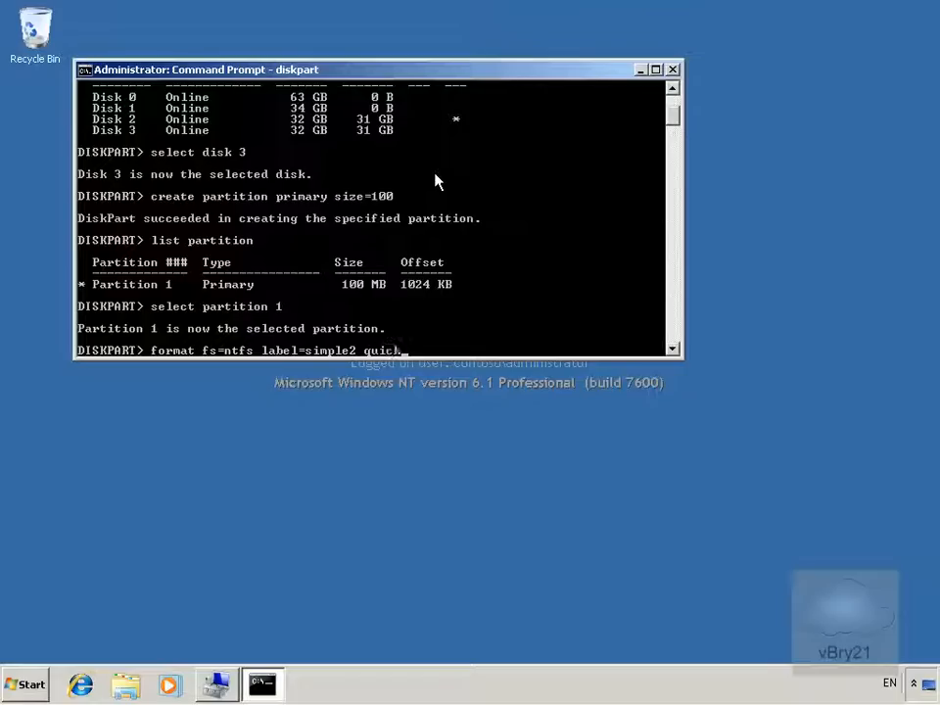
key("Return")
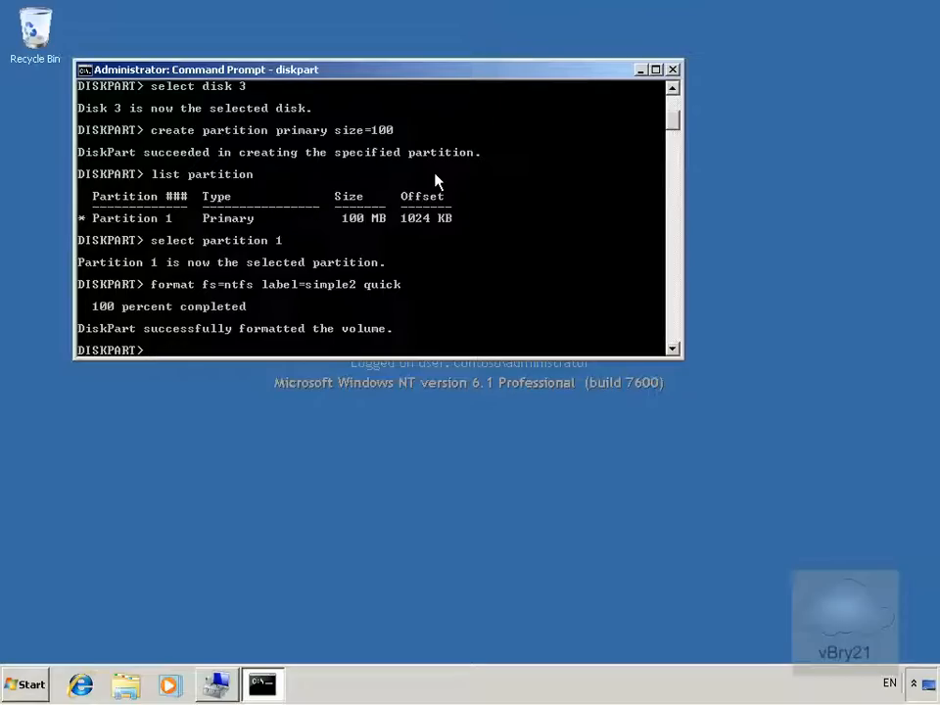
type("assign")
key("Return")
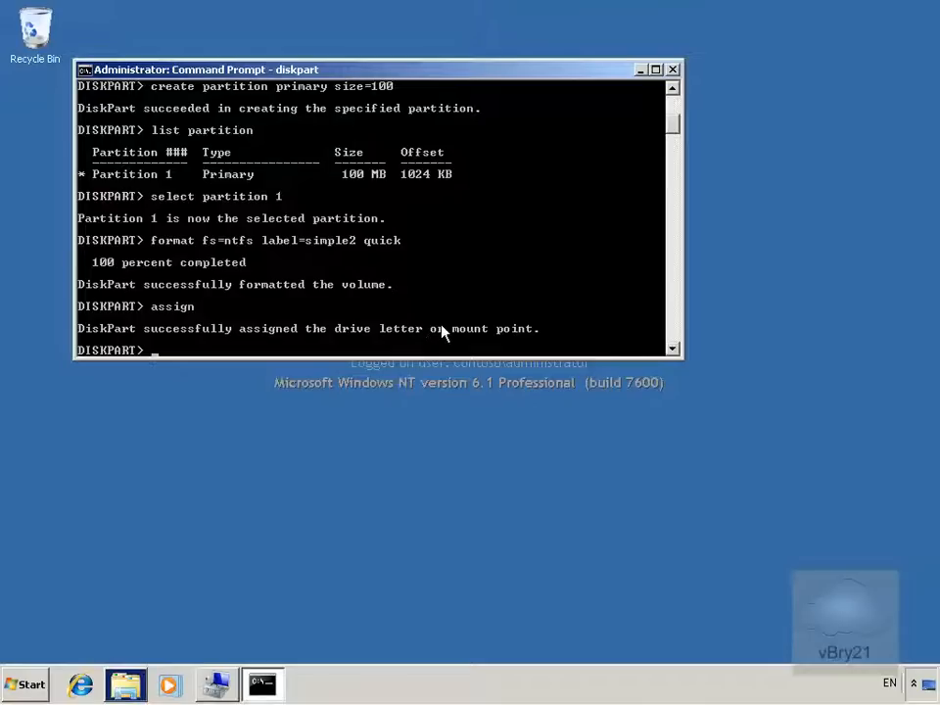
Switch back to Computer Management and check the simple2 volume on Disk 3.
left_click(376, 450)
left_click(217, 684)
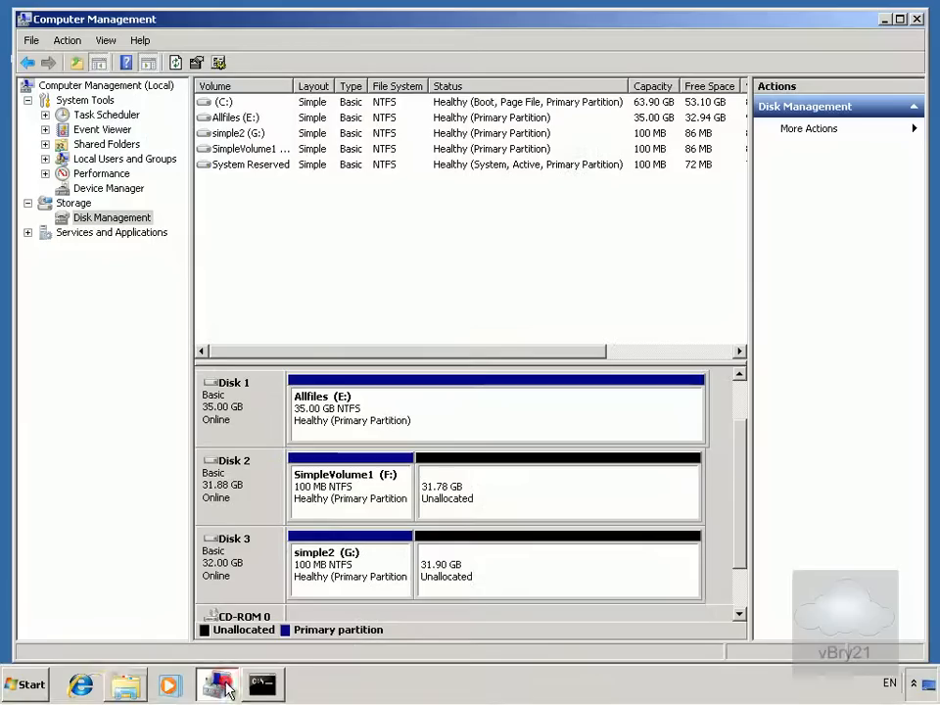
left_click(328, 565)
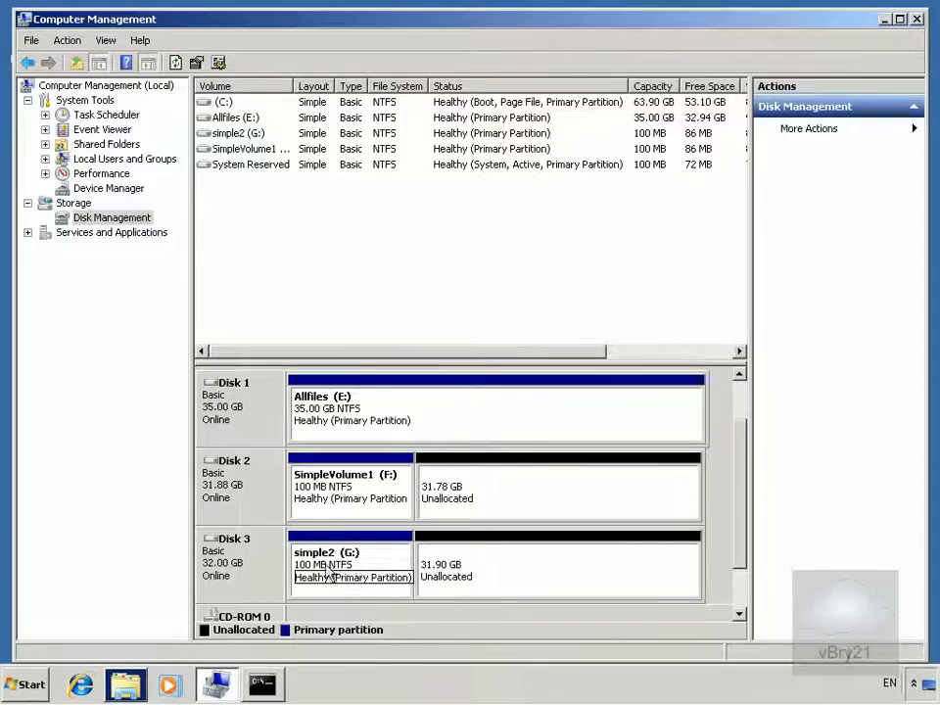